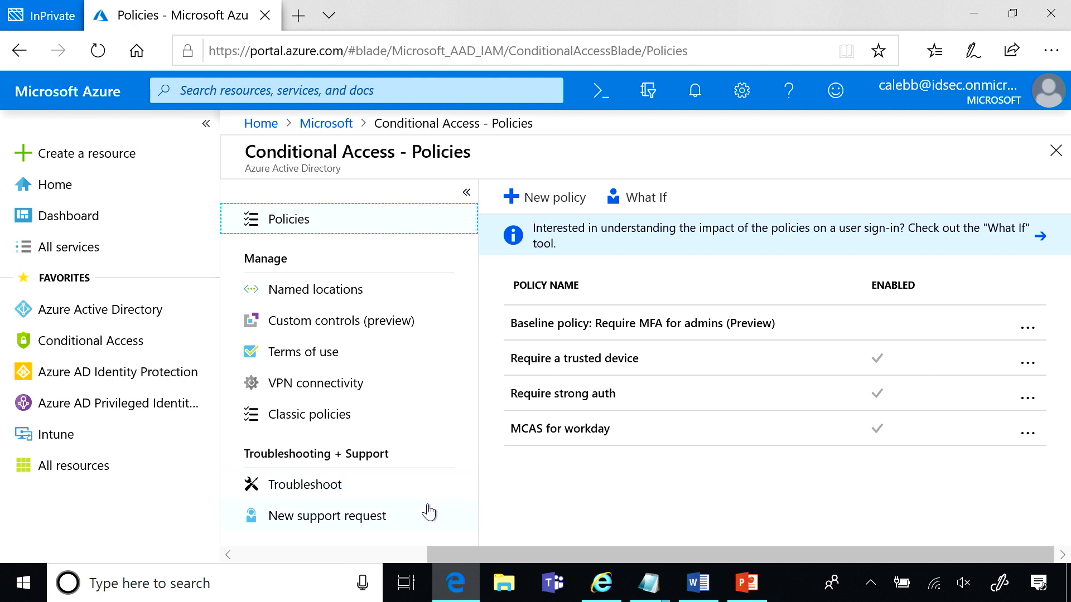
# Step: Open the Require strong auth policy and review which users and groups it includes
pyautogui.click(613, 400)
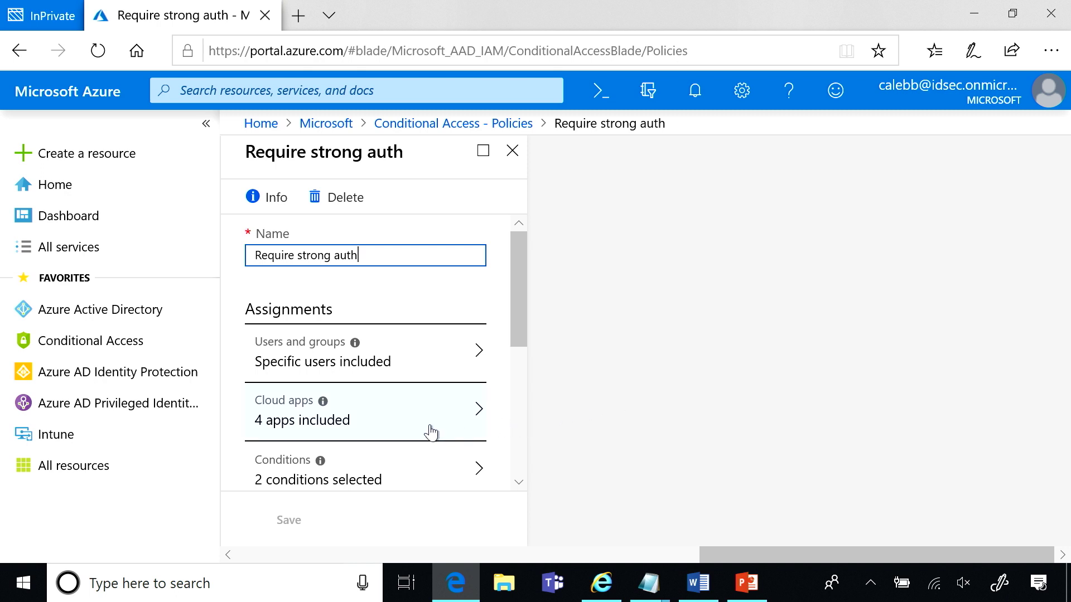
pyautogui.scroll(-2, 431, 433)
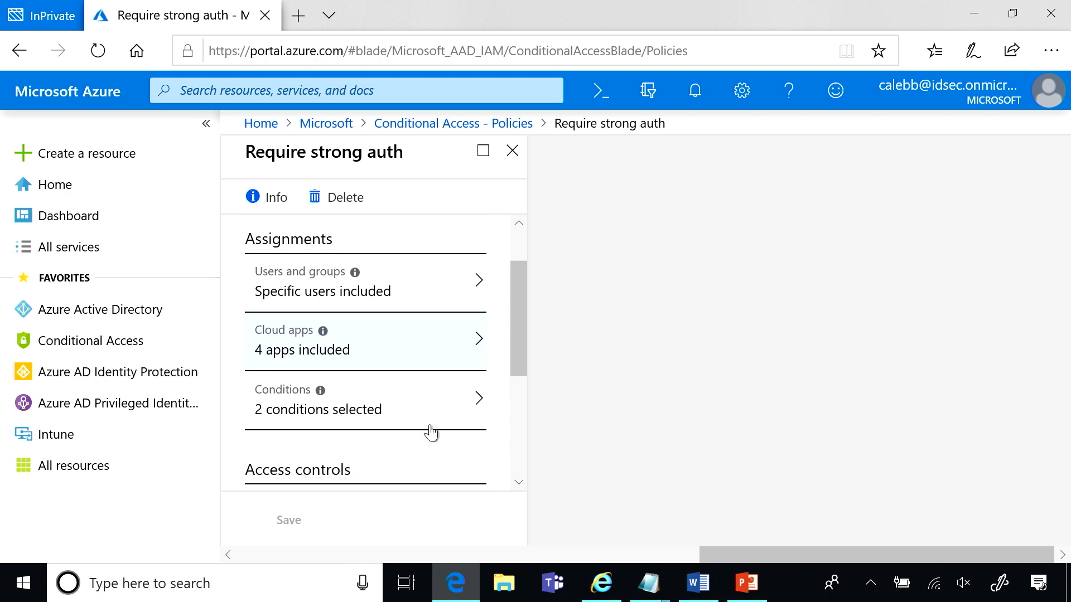
pyautogui.click(418, 300)
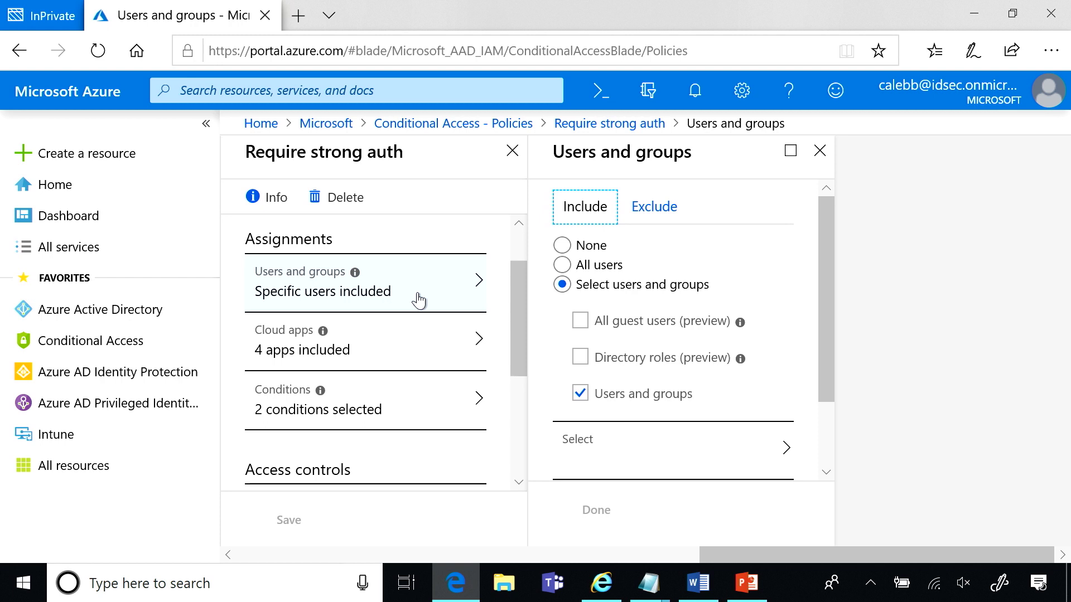
pyautogui.scroll(-2, 418, 302)
pyautogui.scroll(1, 418, 302)
pyautogui.scroll(-1, 763, 339)
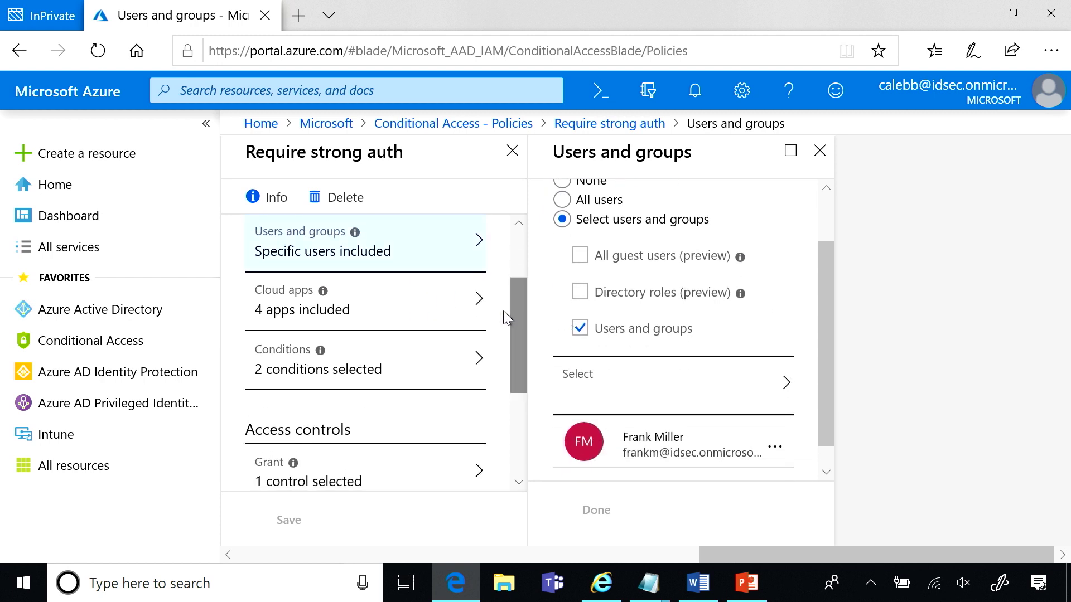
# Step: Review the cloud apps included in the Require strong auth policy
pyautogui.click(449, 318)
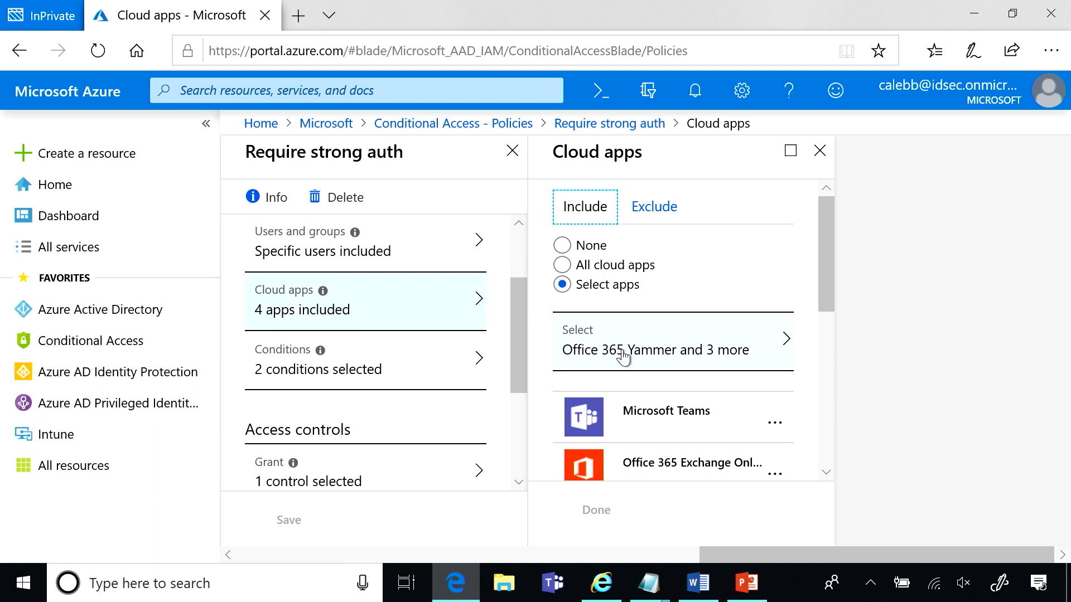
pyautogui.scroll(-3, 633, 366)
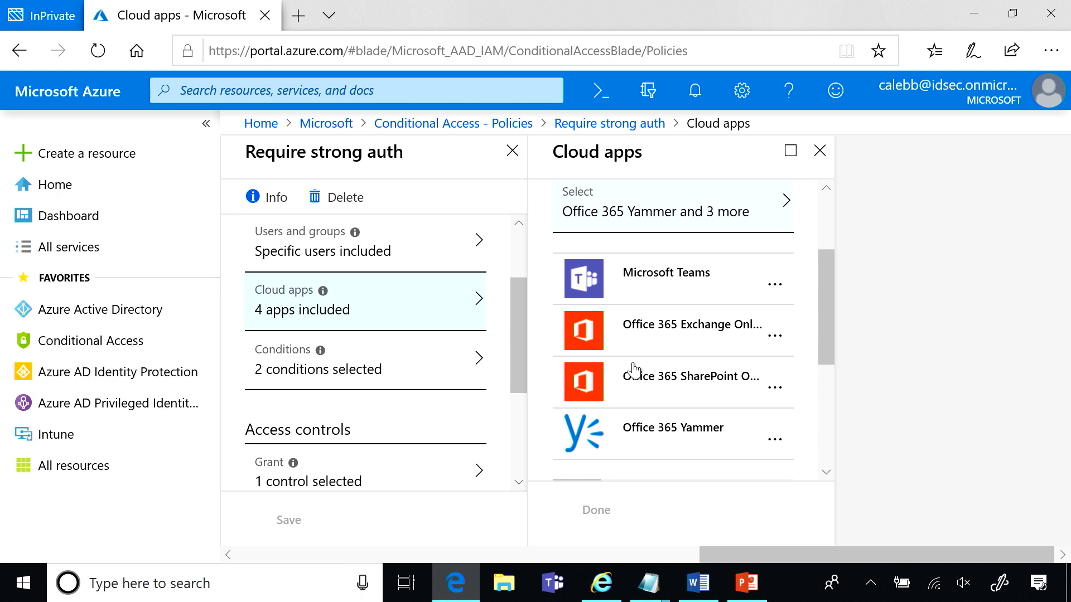
pyautogui.scroll(1, 633, 369)
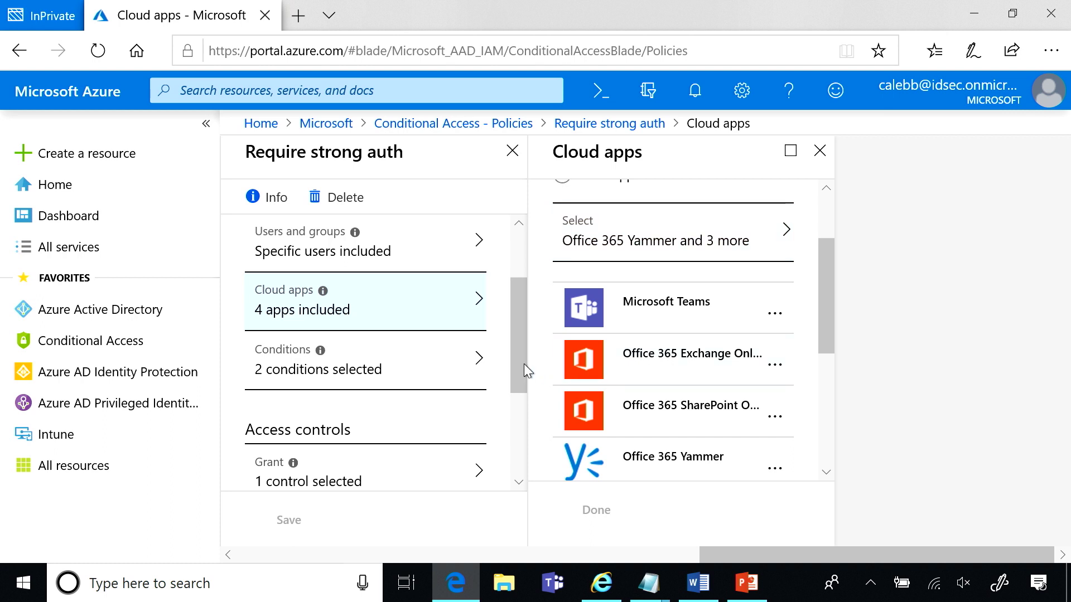
# Step: Inspect the included and excluded locations in the Require strong auth policy's conditions
pyautogui.click(448, 373)
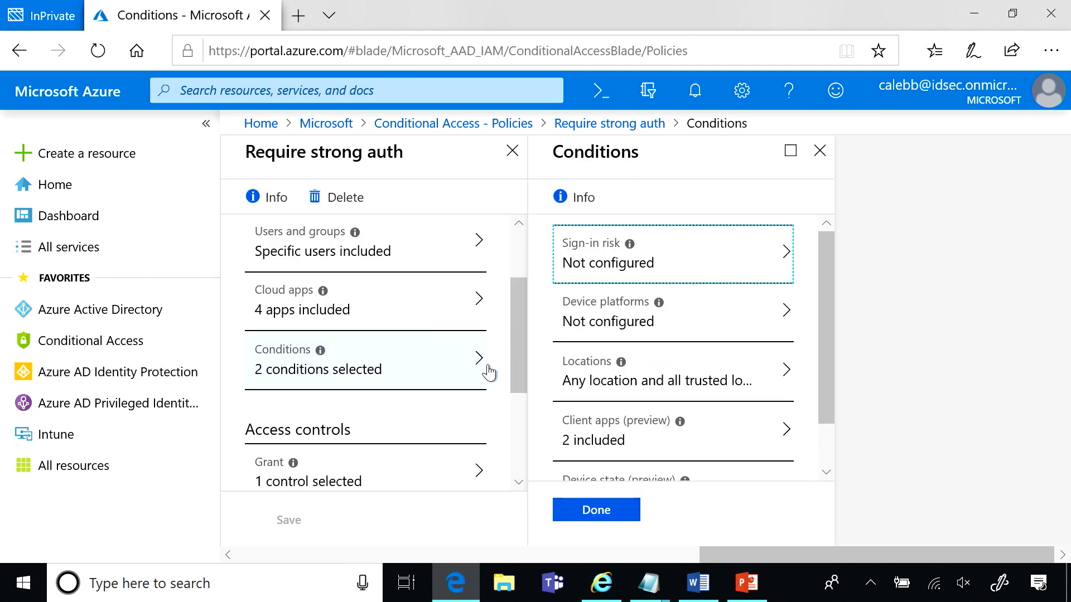
pyautogui.click(731, 384)
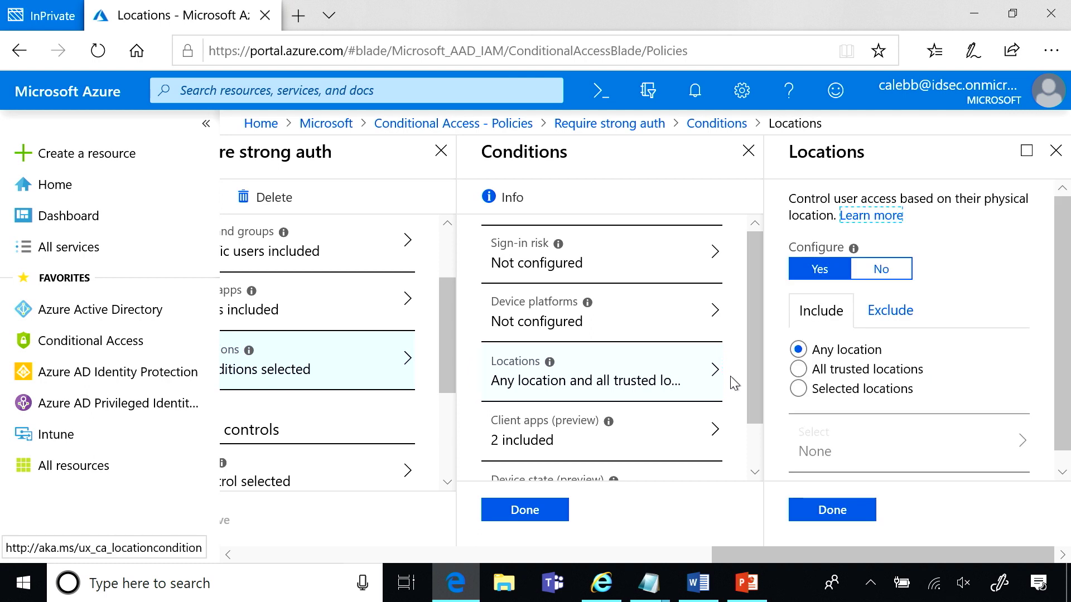
pyautogui.click(890, 318)
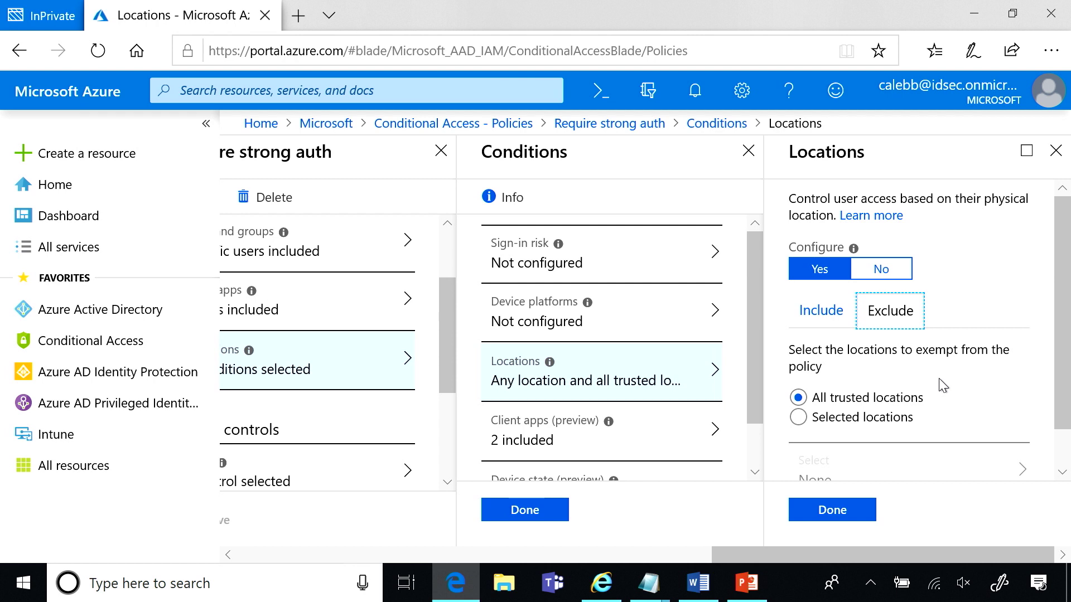
pyautogui.click(1056, 151)
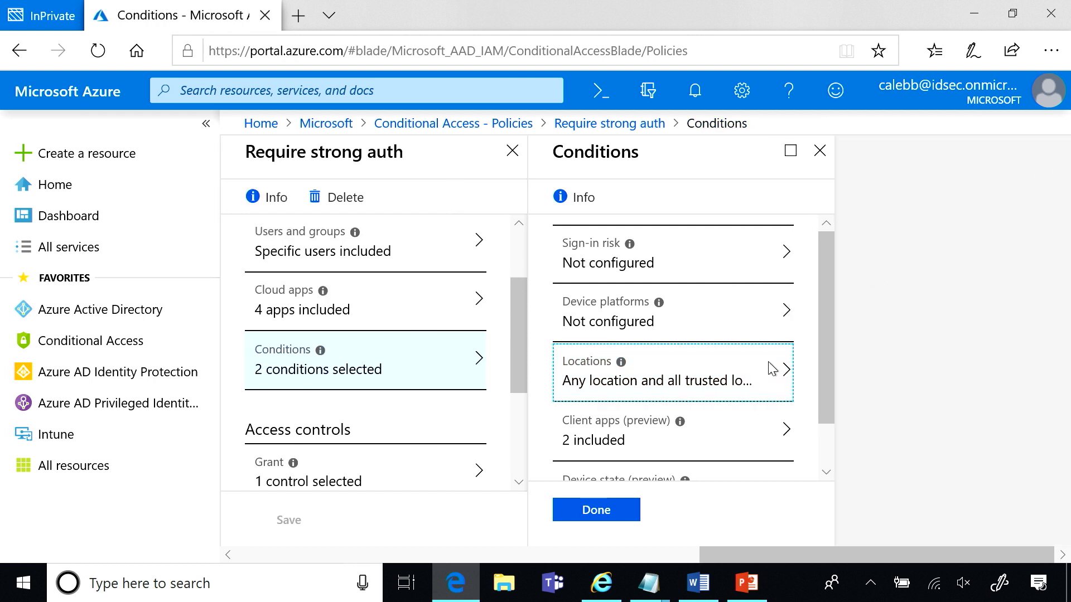
# Step: Review the Client apps condition of the Require strong auth policy, including Other clients, and close the conditions
pyautogui.click(719, 445)
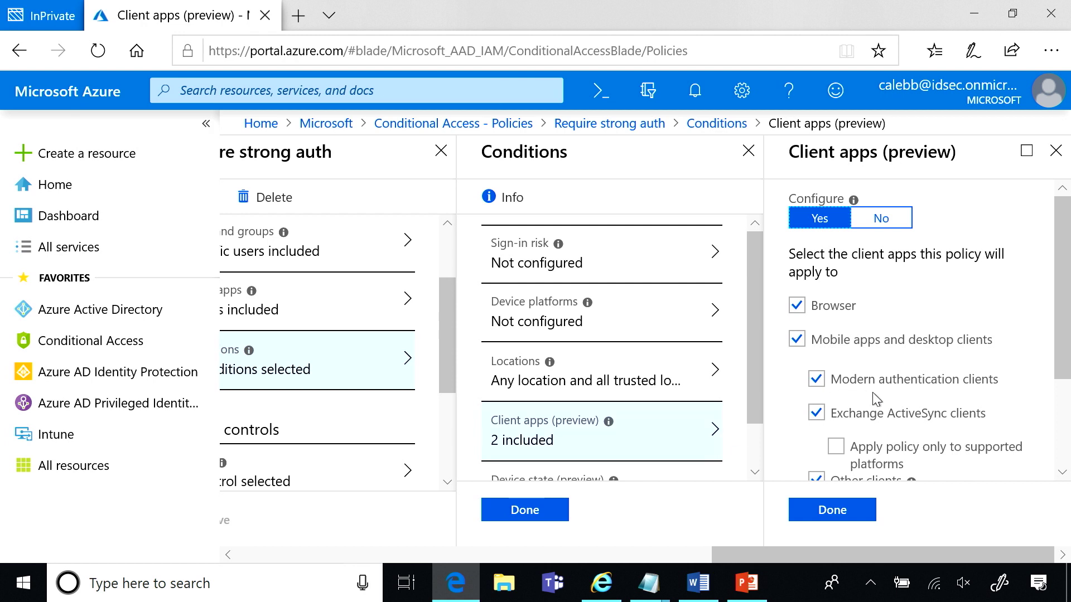
pyautogui.scroll(-2, 890, 393)
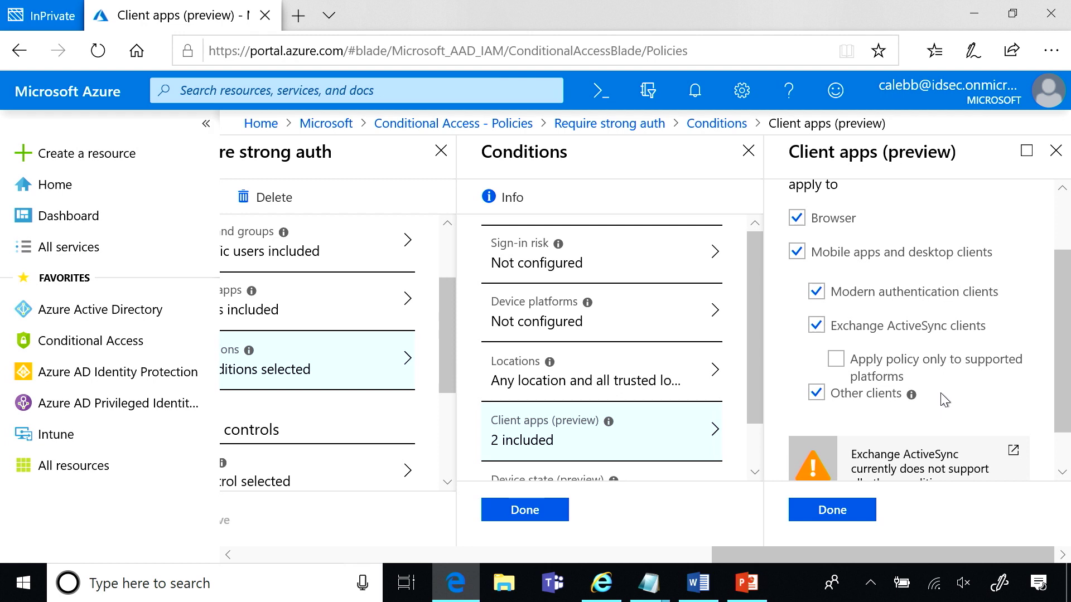
pyautogui.click(1063, 163)
pyautogui.click(820, 151)
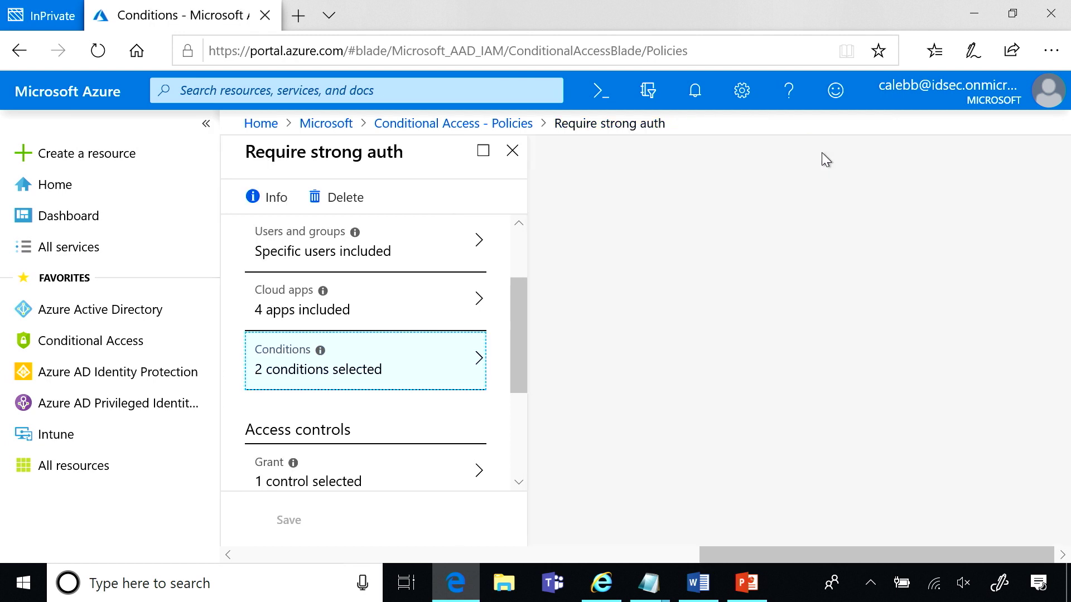
# Step: Check the Require strong auth policy's Grant controls and Enable policy setting, and return to the policy list
pyautogui.scroll(-1, 406, 389)
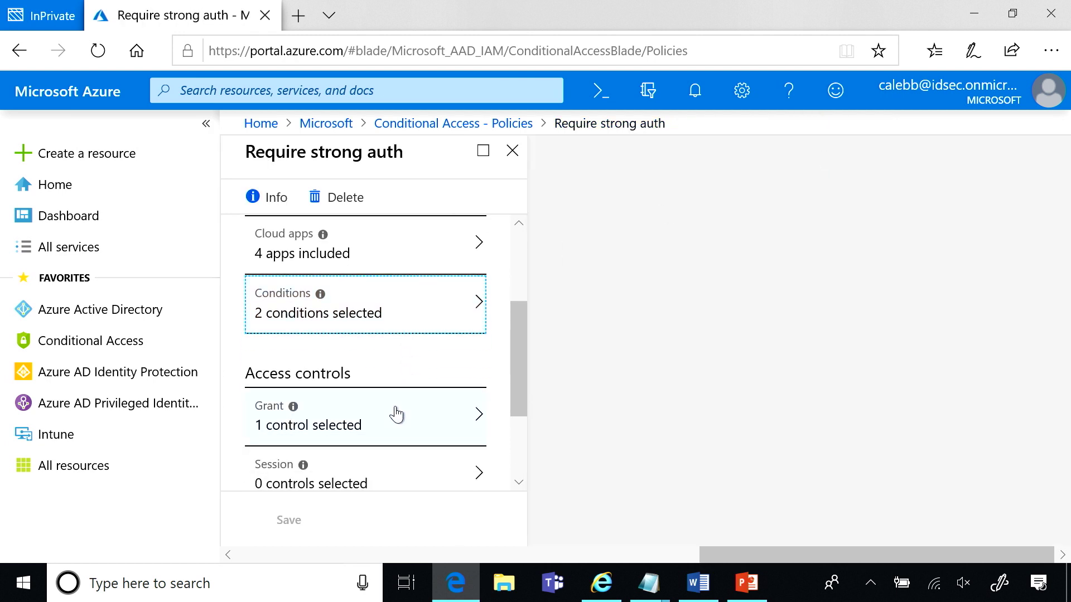
pyautogui.click(396, 418)
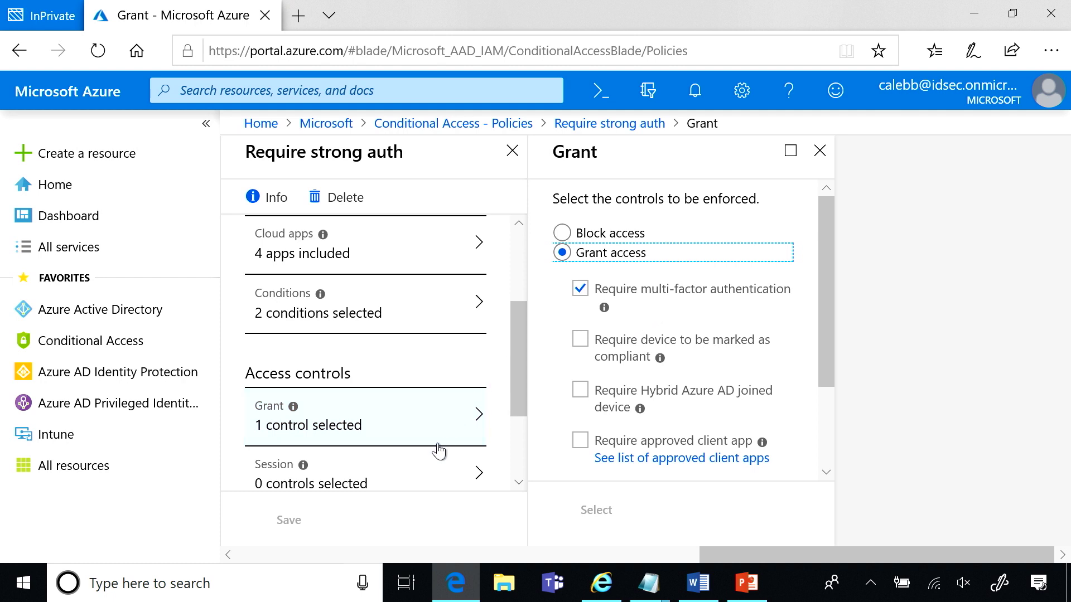
pyautogui.scroll(-3, 437, 450)
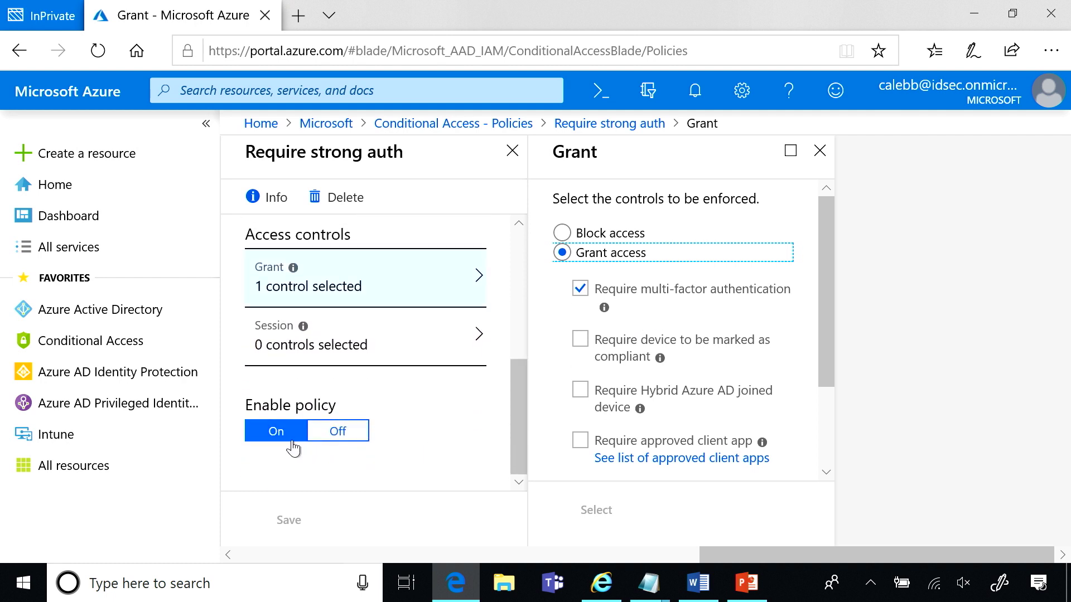
pyautogui.click(820, 151)
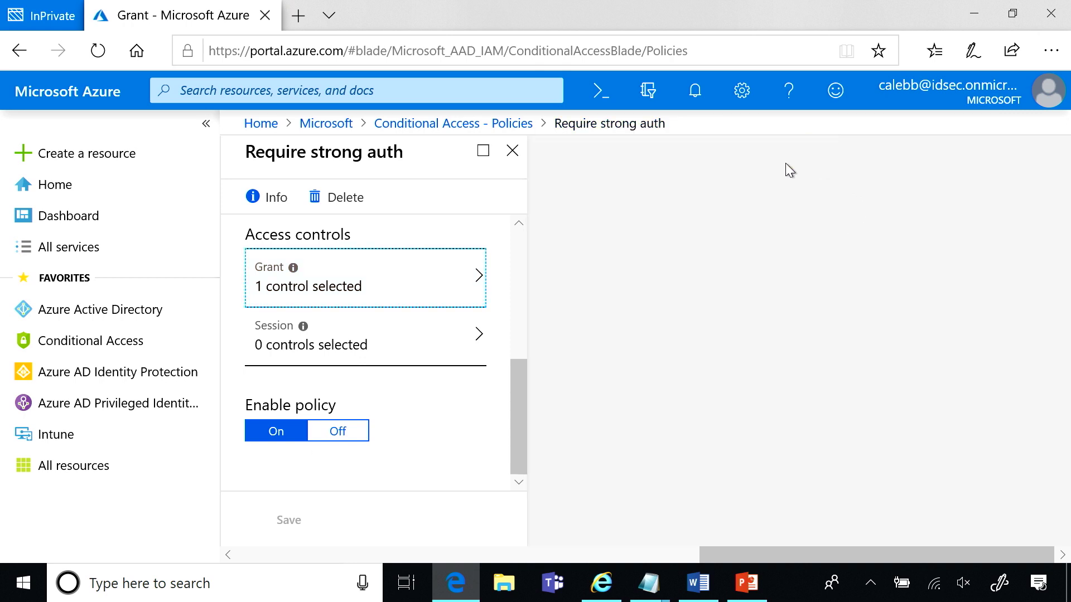
pyautogui.click(512, 151)
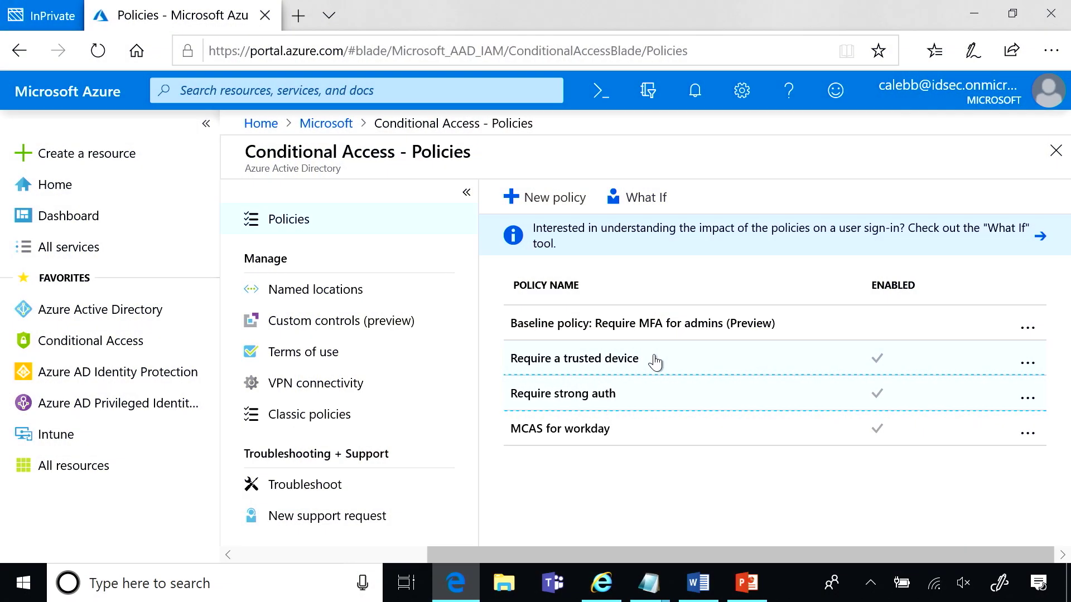
# Step: Open the Require a trusted device policy, review its Grant controls and multiple-controls setting, and return to the policy list
pyautogui.doubleClick(655, 360)
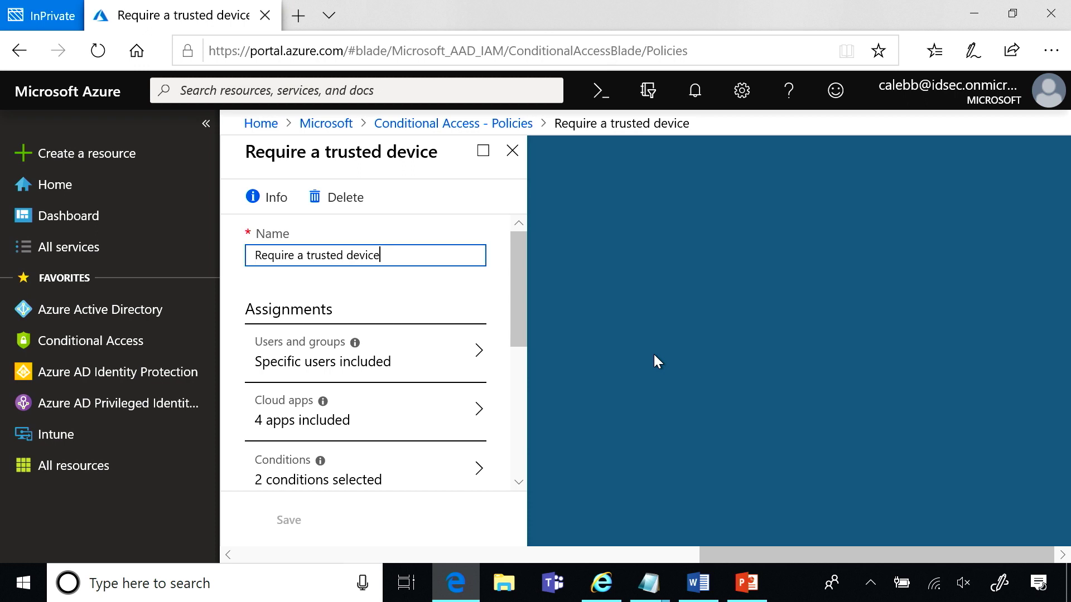
pyautogui.scroll(-1, 454, 355)
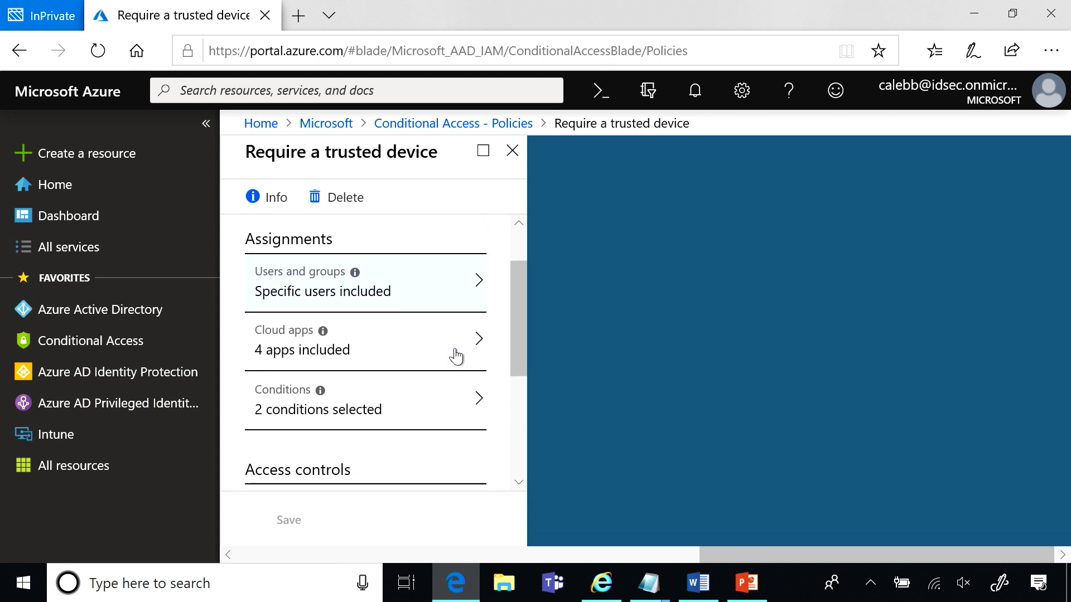
pyautogui.scroll(-1, 456, 356)
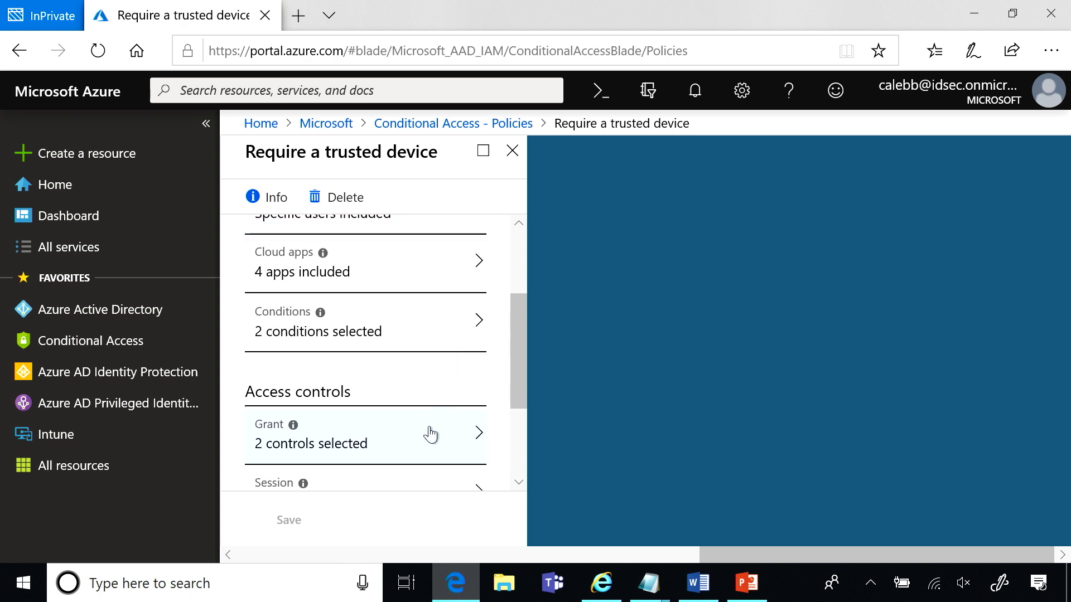
pyautogui.click(429, 435)
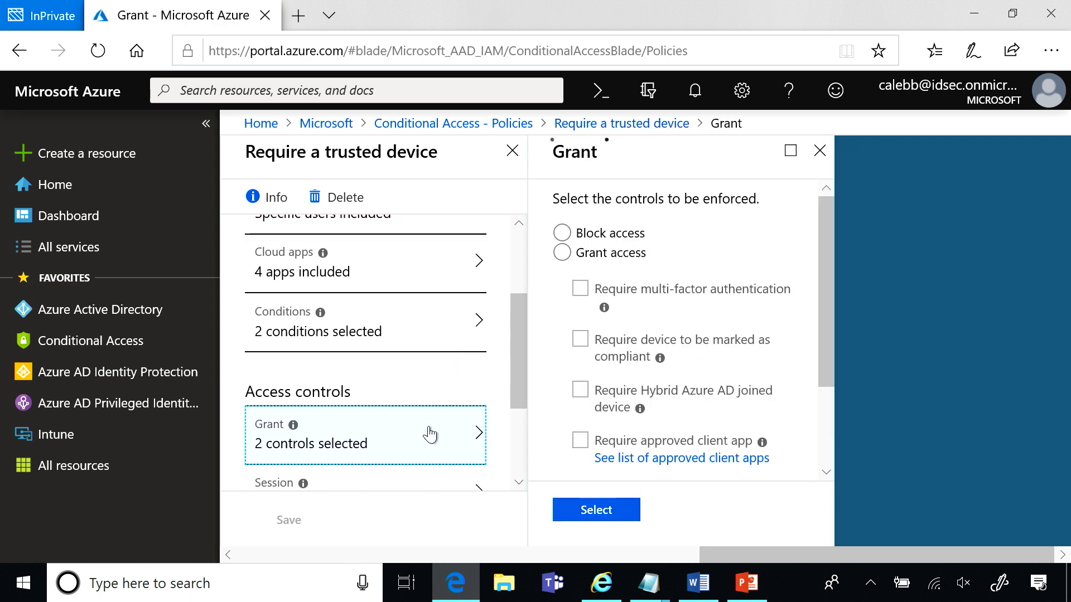
pyautogui.scroll(-1, 556, 386)
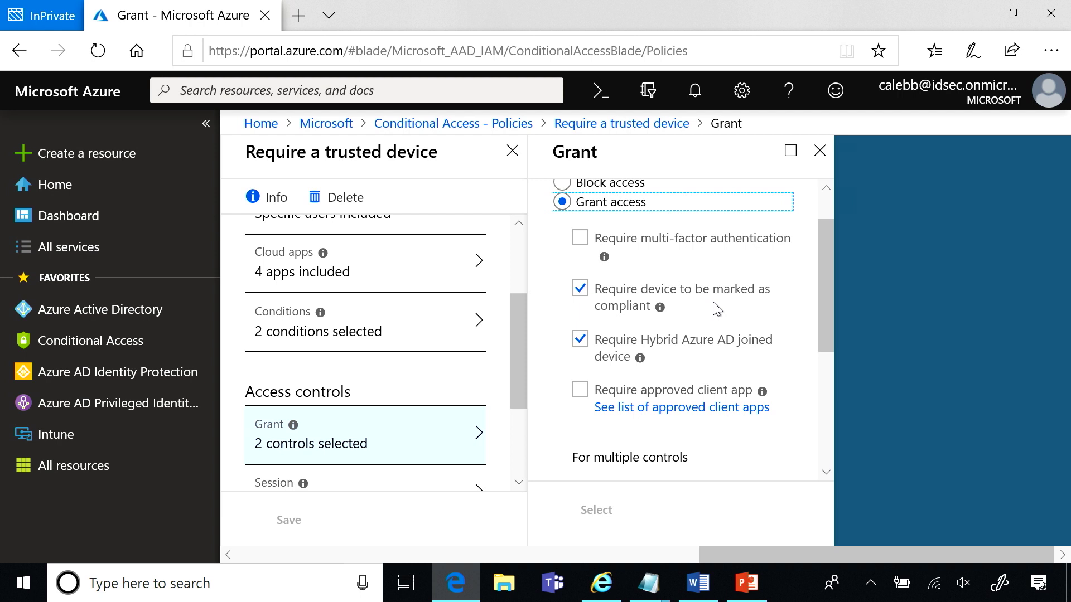
pyautogui.scroll(-1, 713, 302)
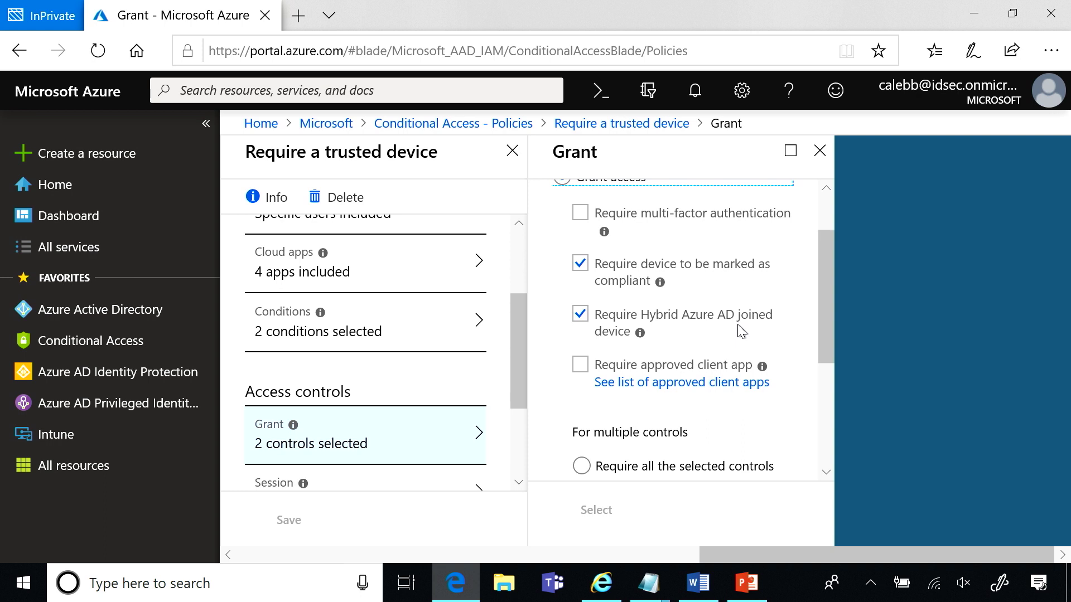
pyautogui.scroll(-1, 737, 323)
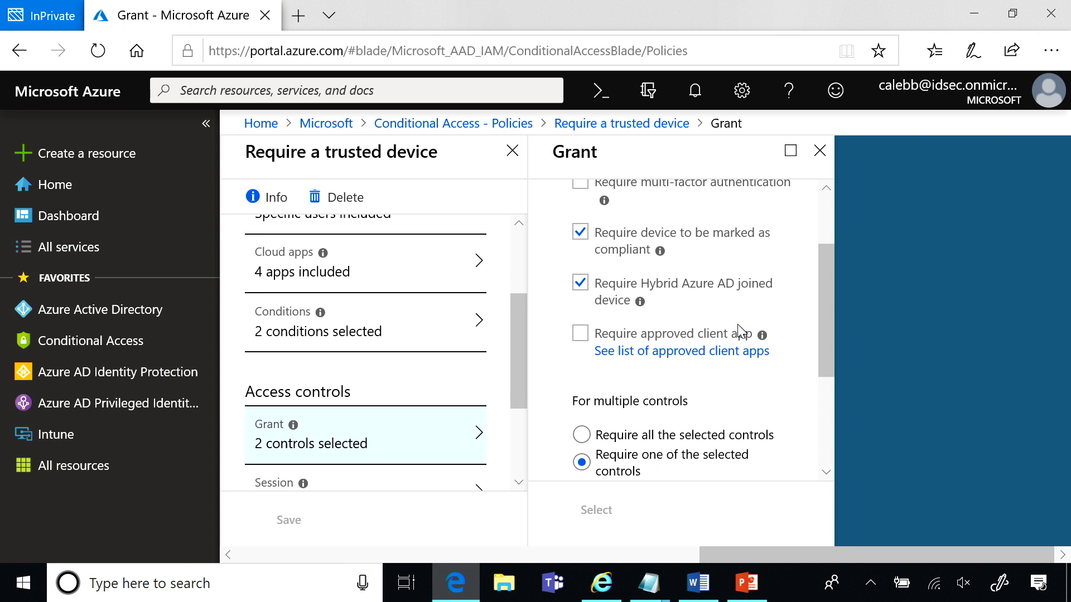
pyautogui.scroll(-1, 742, 332)
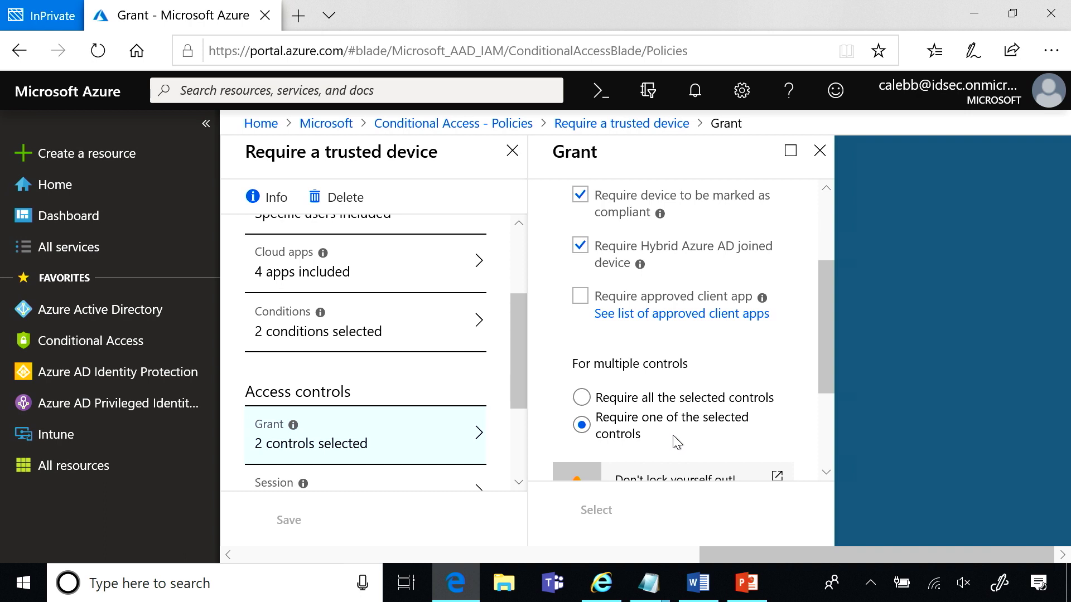
pyautogui.click(820, 150)
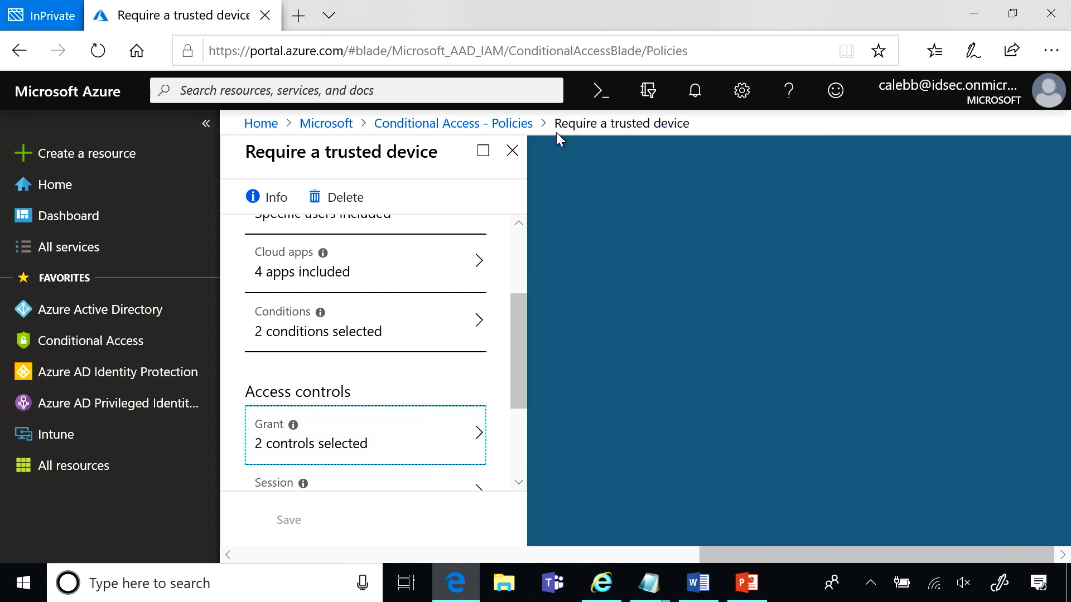
pyautogui.click(512, 151)
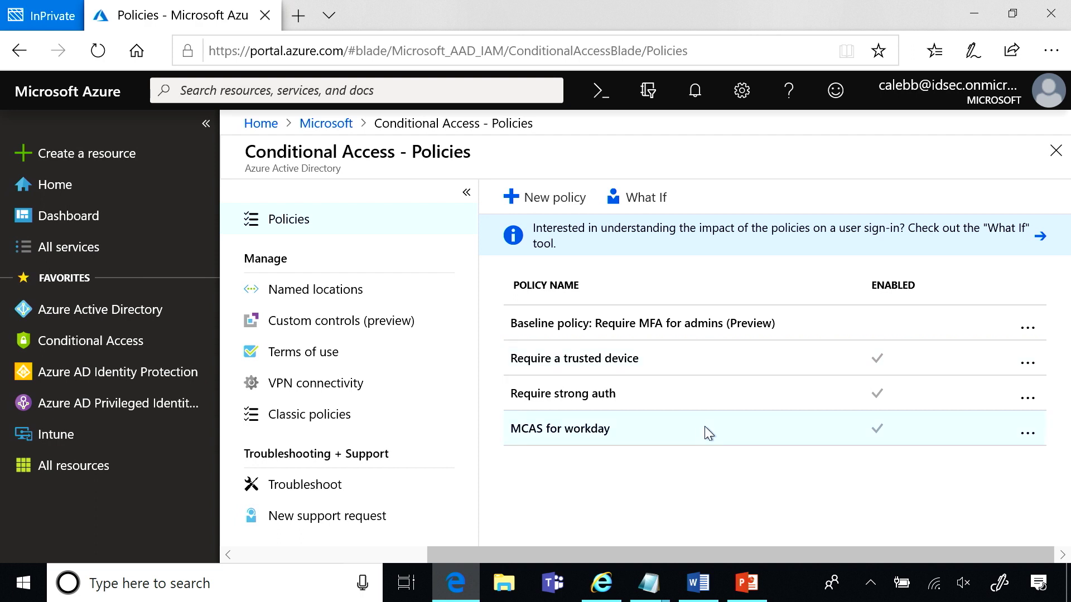
# Step: Open the MCAS for workday policy and review its Session controls down to Conditional Access App Control
pyautogui.click(705, 428)
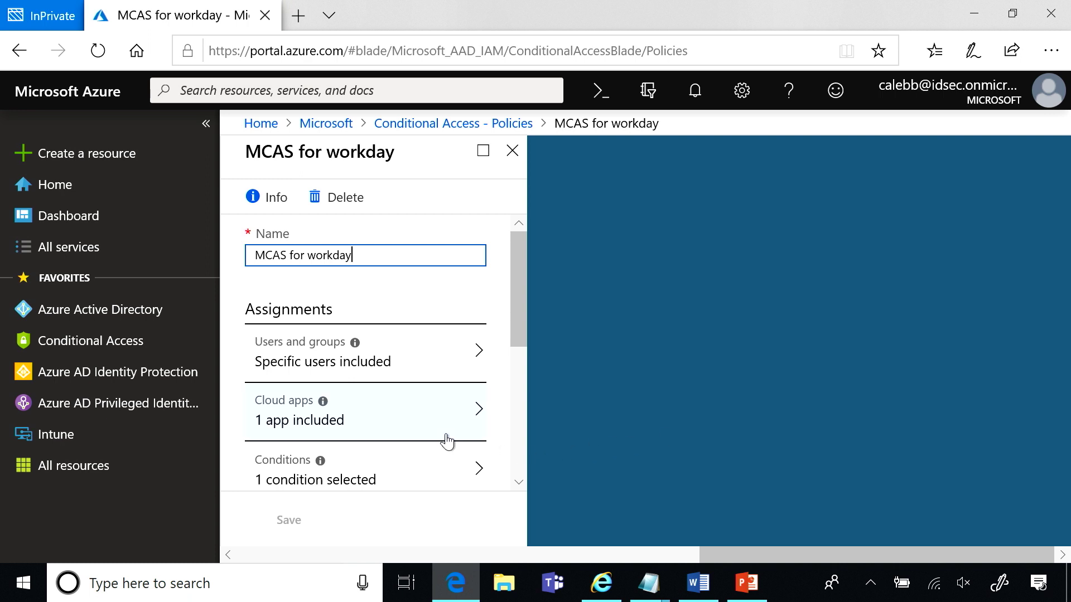
pyautogui.scroll(-3, 444, 440)
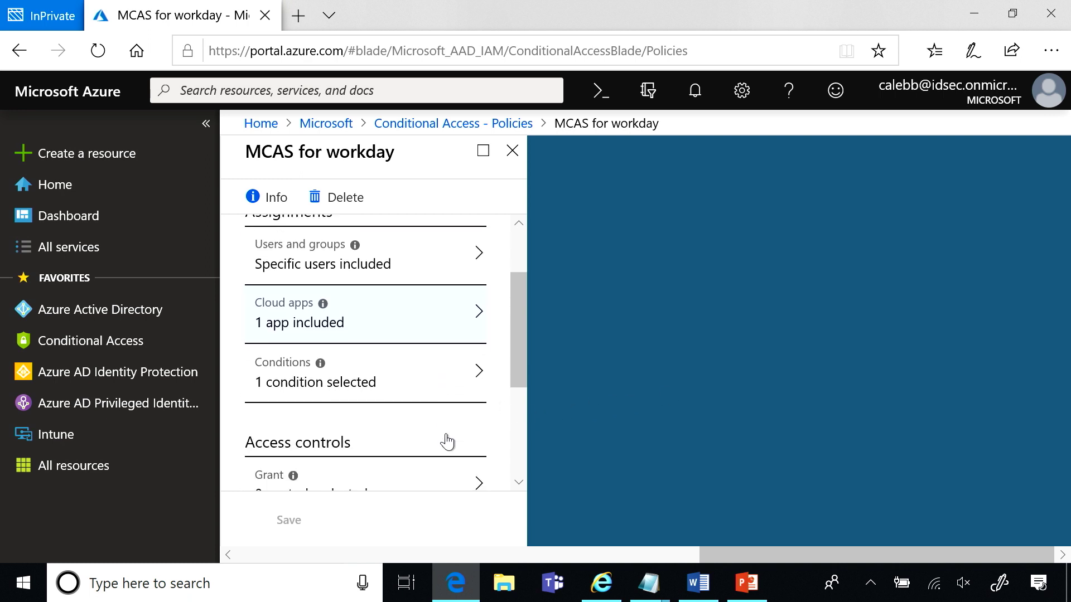
pyautogui.scroll(-2, 447, 442)
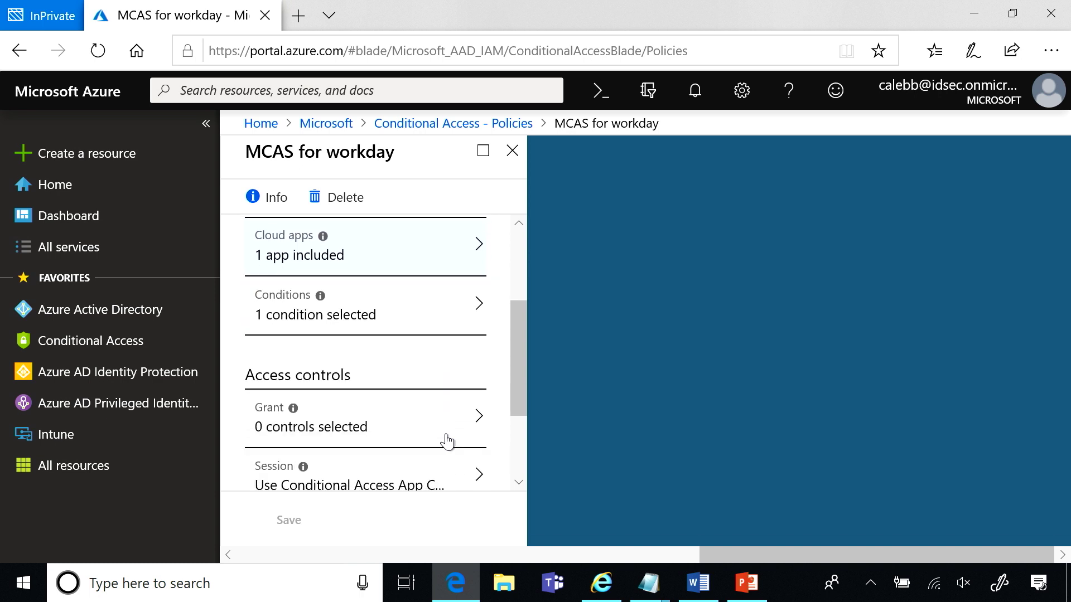
pyautogui.click(410, 457)
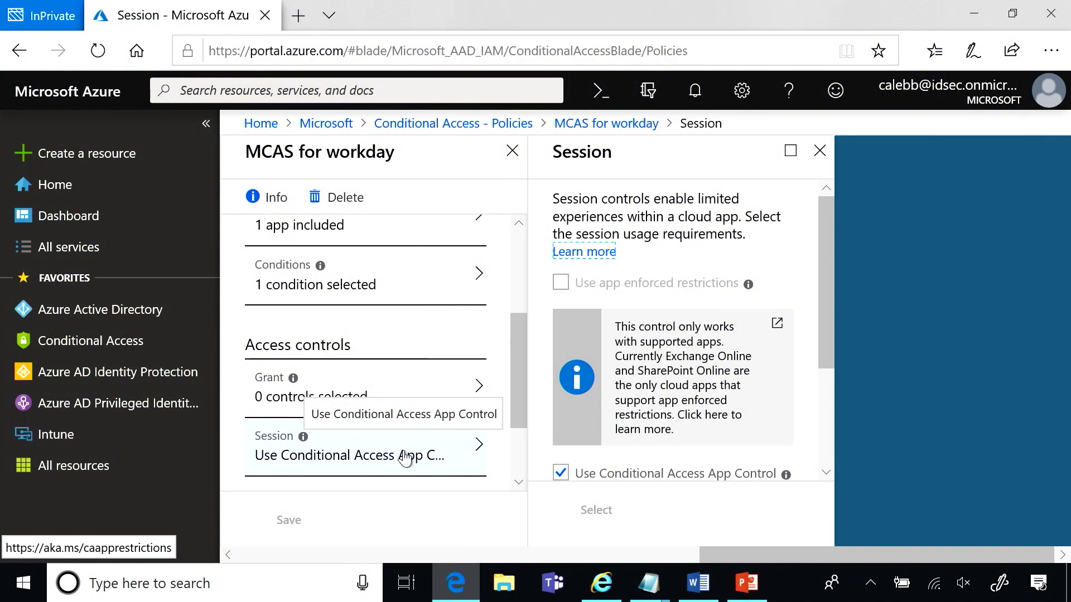
pyautogui.scroll(-1, 405, 459)
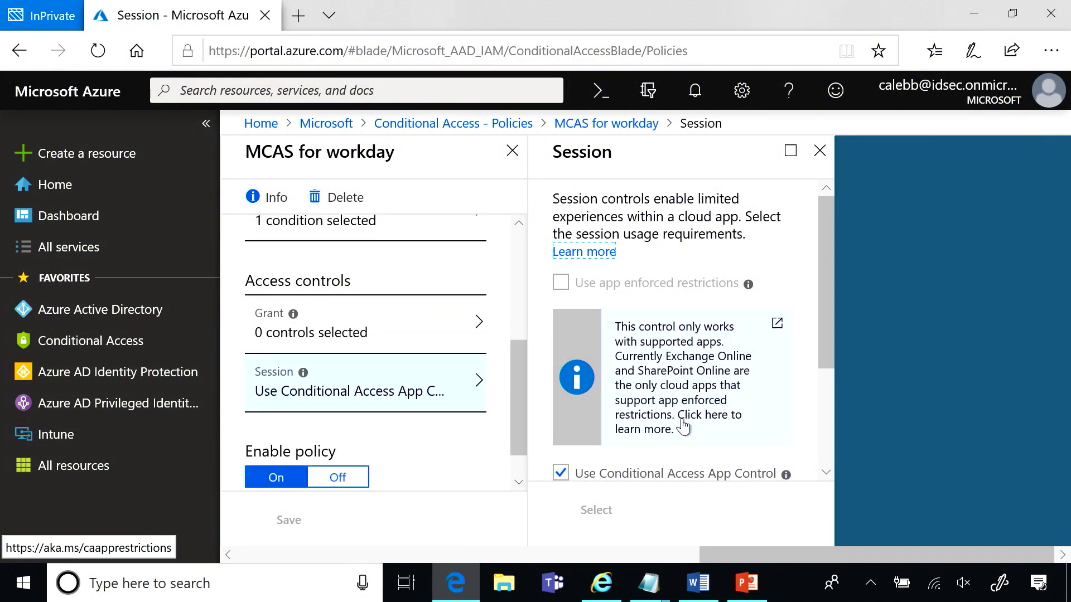
pyautogui.scroll(-2, 772, 433)
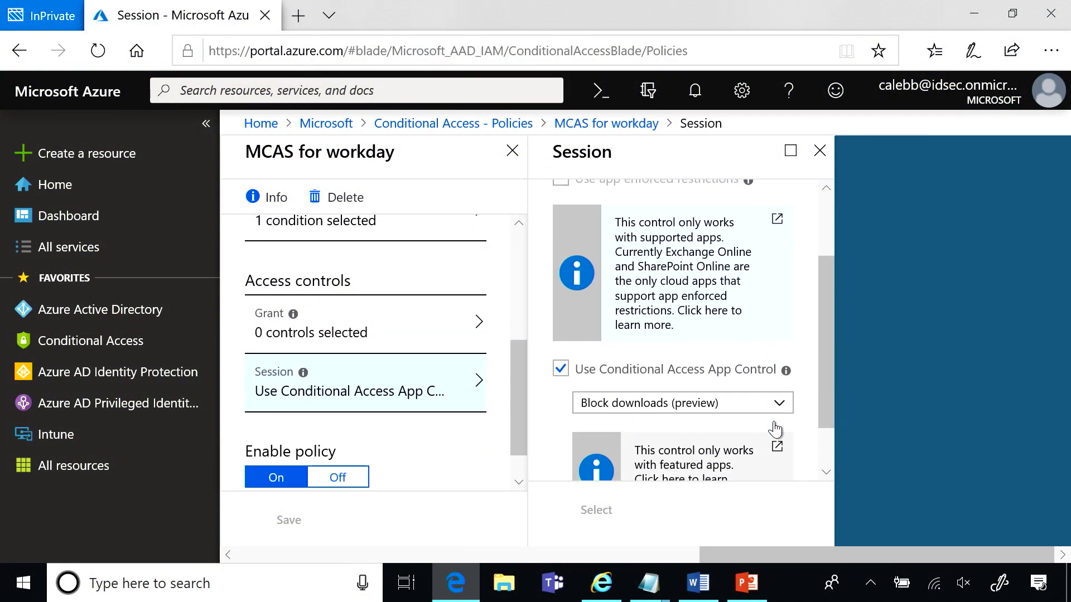
# Step: Look through the available Conditional Access App Control options and close the MCAS for workday policy
pyautogui.click(784, 390)
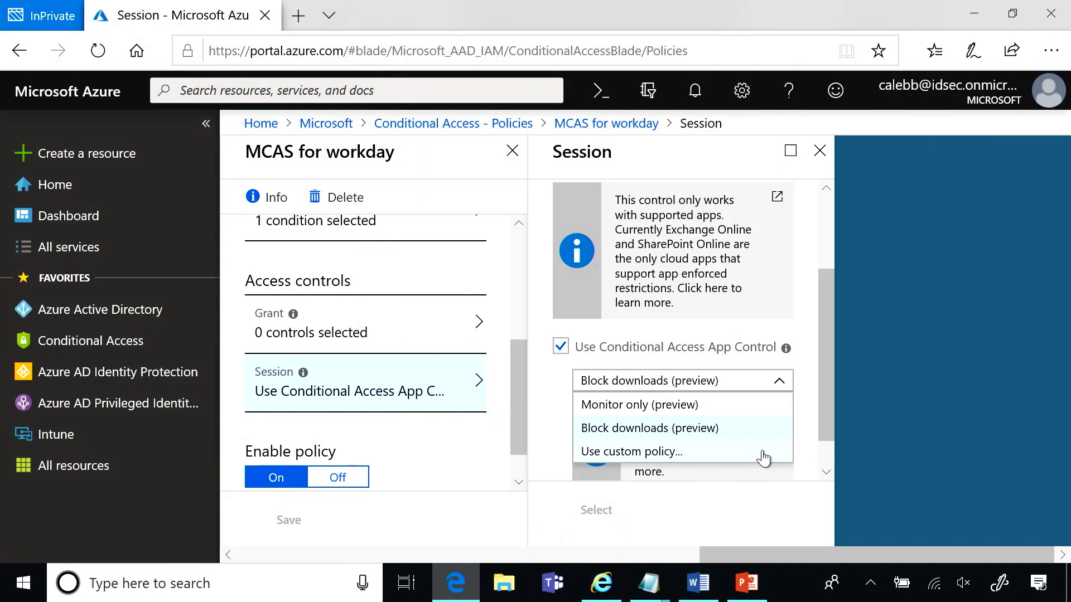
pyautogui.scroll(-1, 762, 453)
pyautogui.scroll(1, 762, 452)
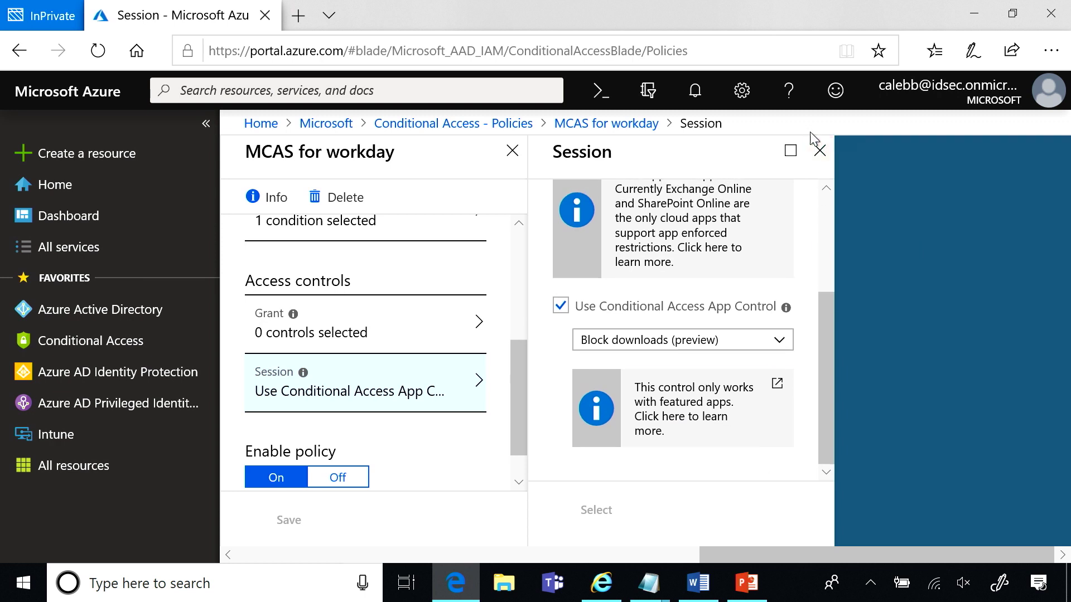
pyautogui.click(819, 150)
pyautogui.click(512, 151)
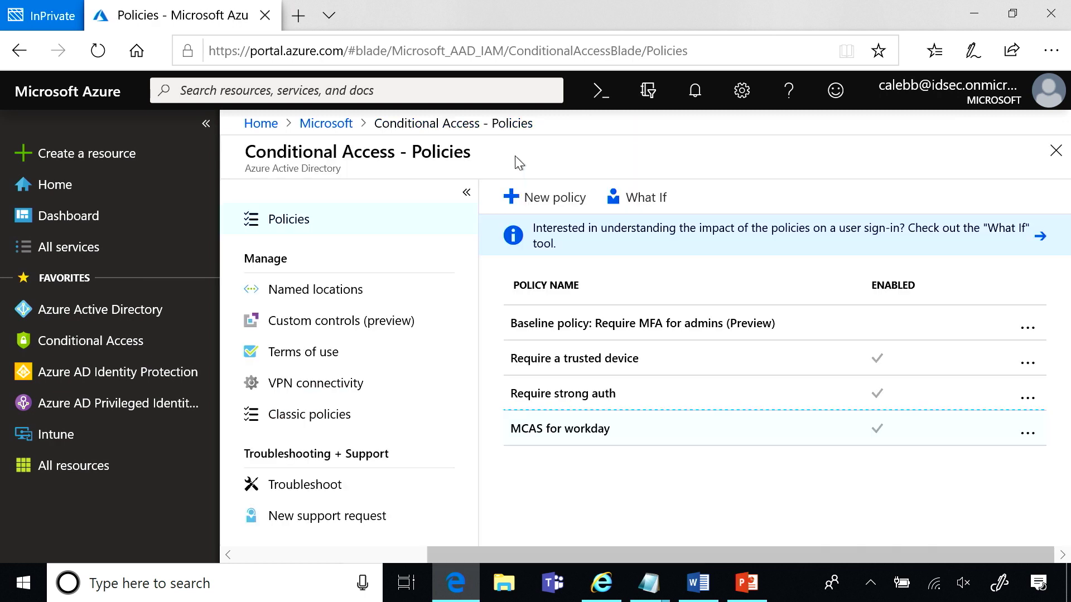